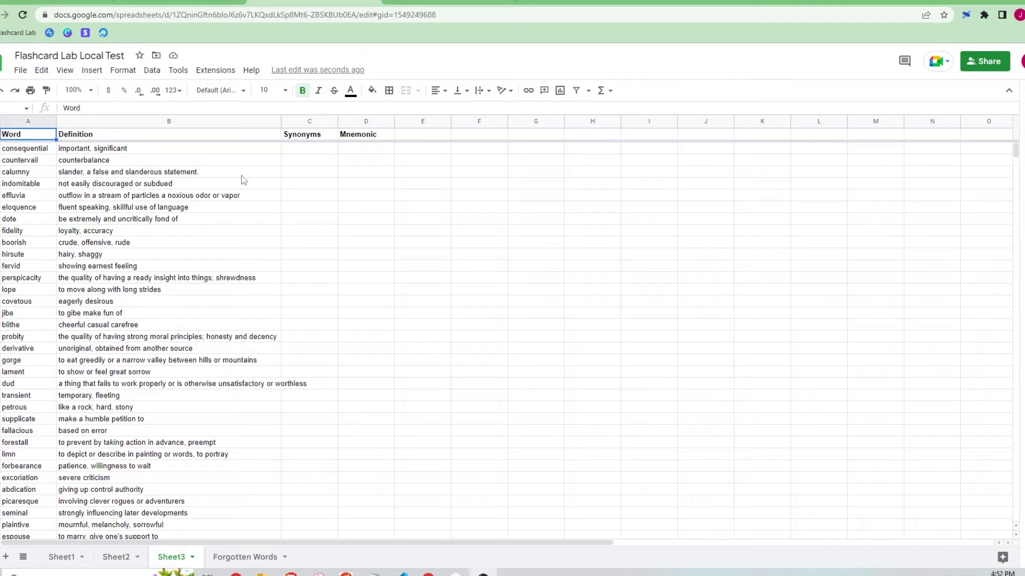
# Generate Flashcard Lab GRE vocab lists, confirming replacement of the existing sheets
pyautogui.click(226, 73)
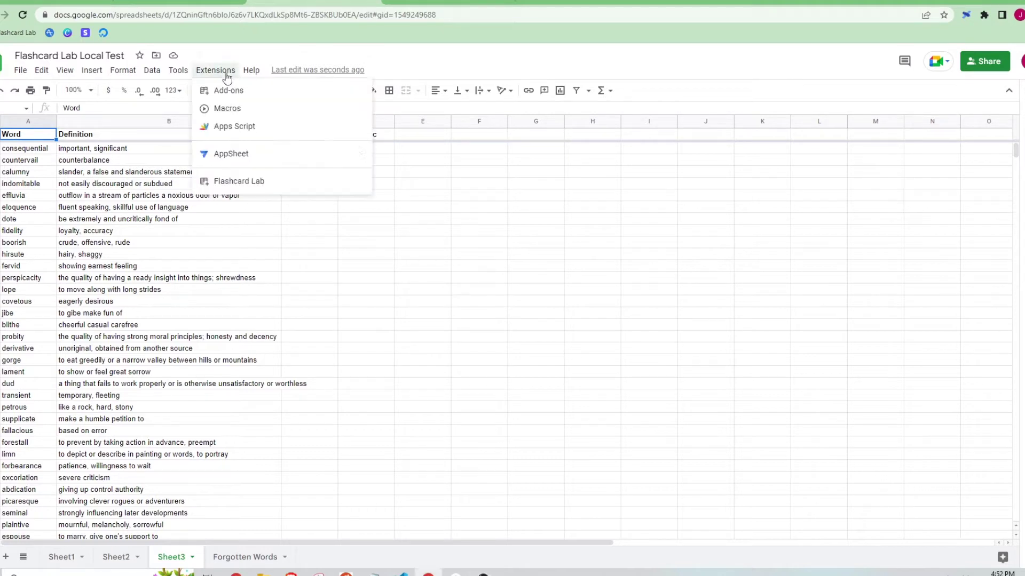
pyautogui.moveTo(239, 181)
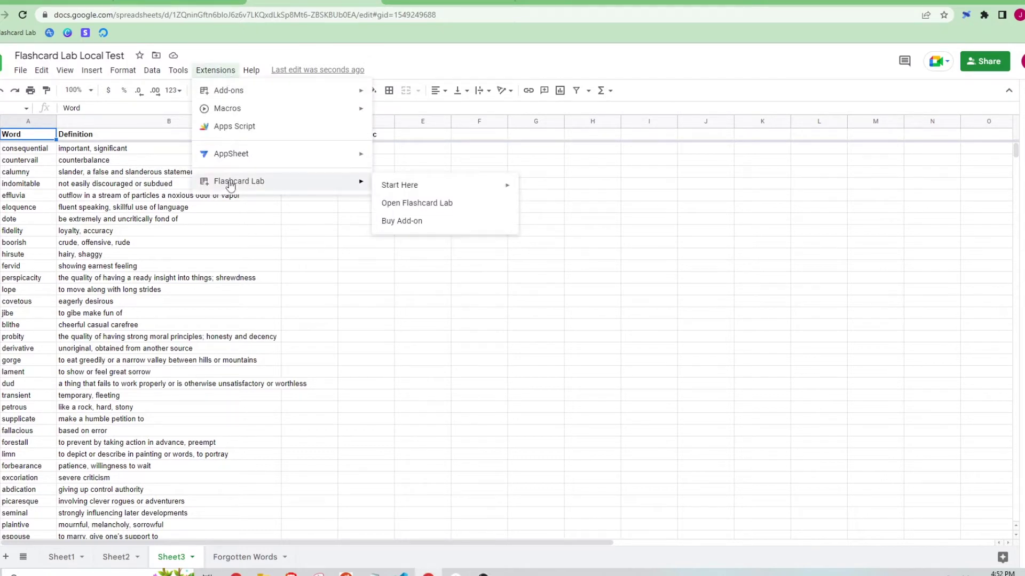
pyautogui.moveTo(432, 184)
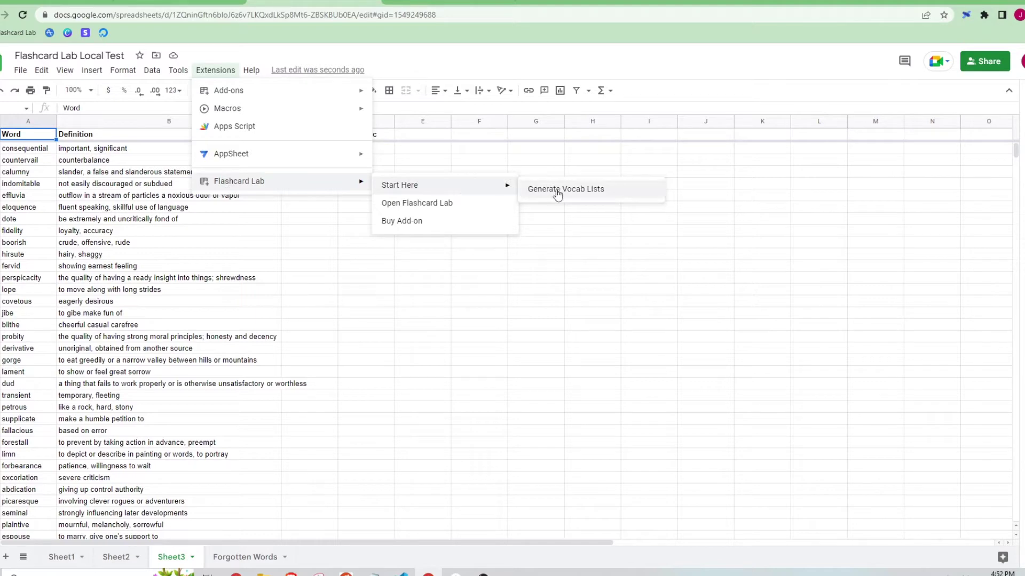
pyautogui.click(557, 191)
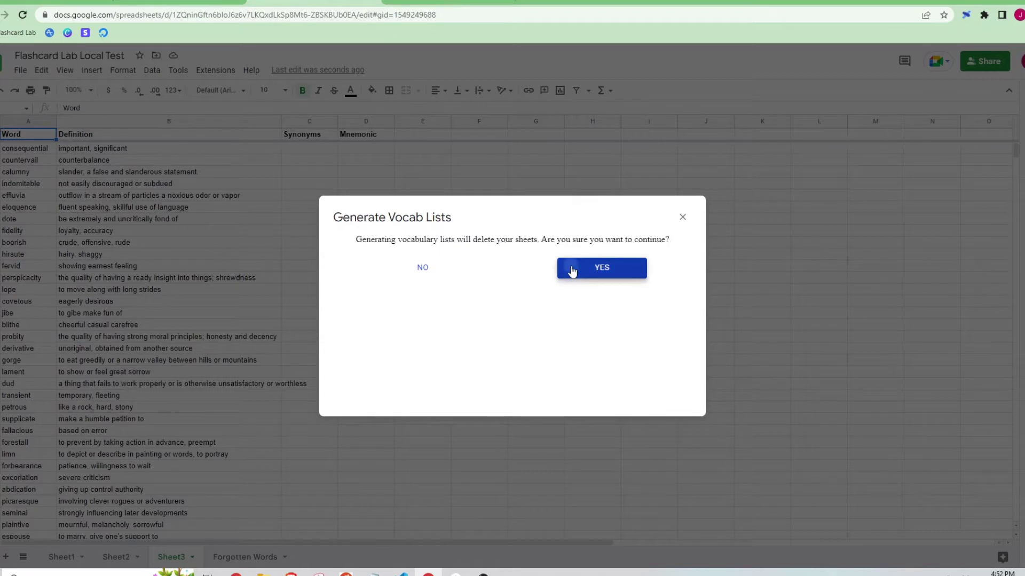
pyautogui.click(592, 267)
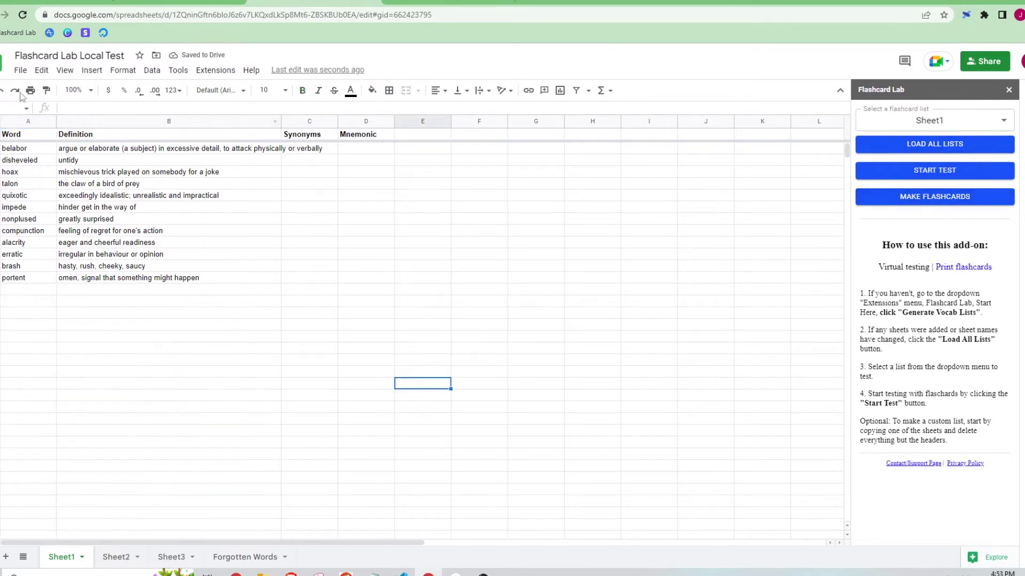
# Load all lists, then enter synonym 'trick' in C3 and mnemonic 'jumping rope' in D3 for hoax
pyautogui.click(1000, 150)
pyautogui.click(318, 171)
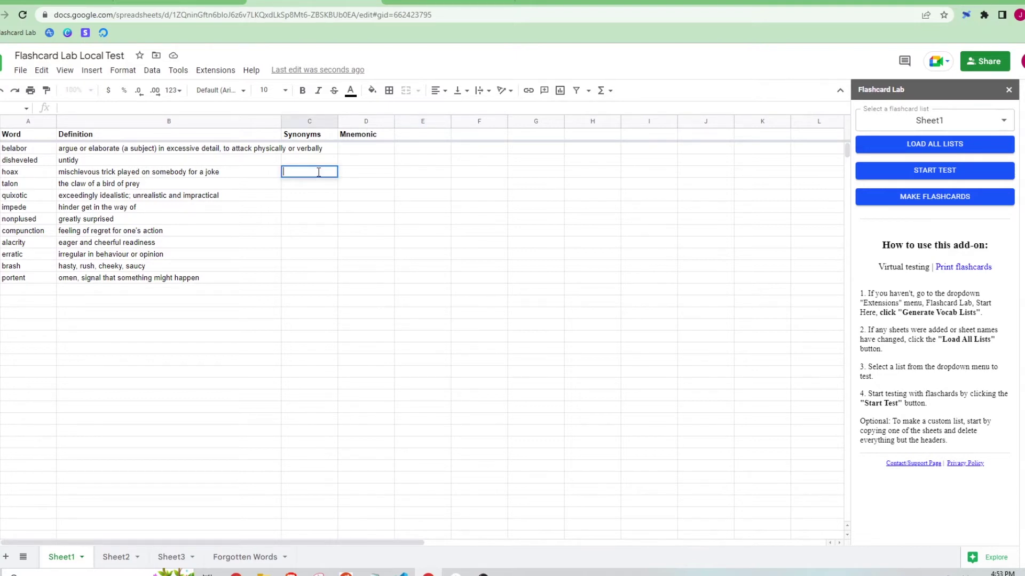
pyautogui.write('trick')
pyautogui.press('Return')
pyautogui.press('Up')
pyautogui.press('Right')
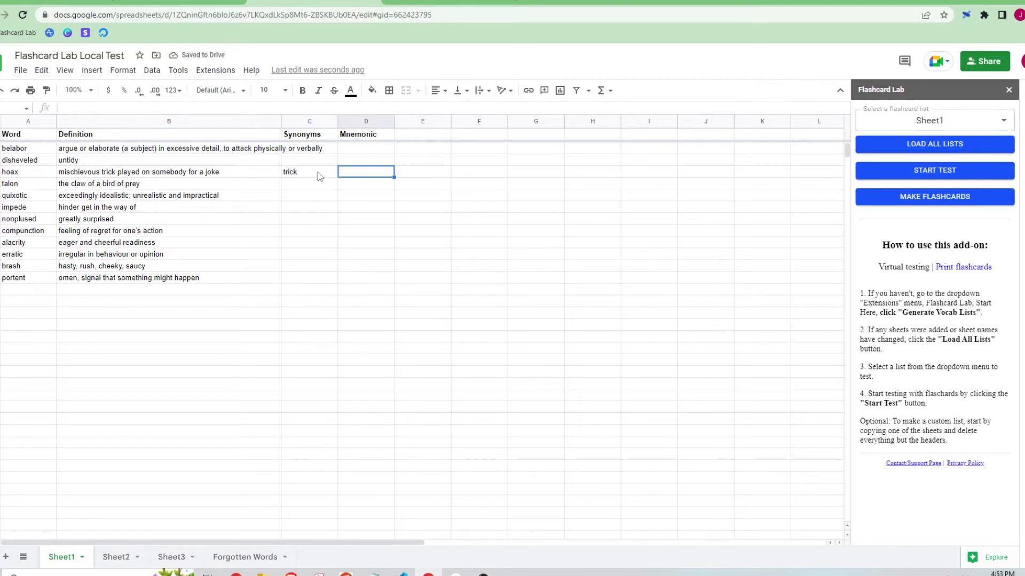
pyautogui.write('jumping rope')
pyautogui.press('Return')
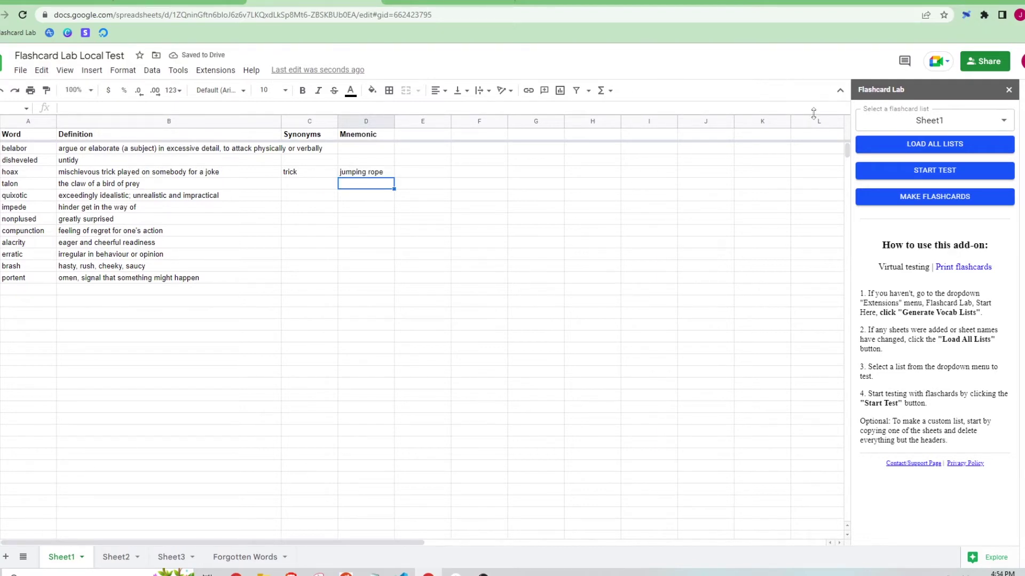
# Keep Sheet1 as the flashcard list and duplicate Sheet3 as 'Copy of Sheet3'
pyautogui.click(956, 121)
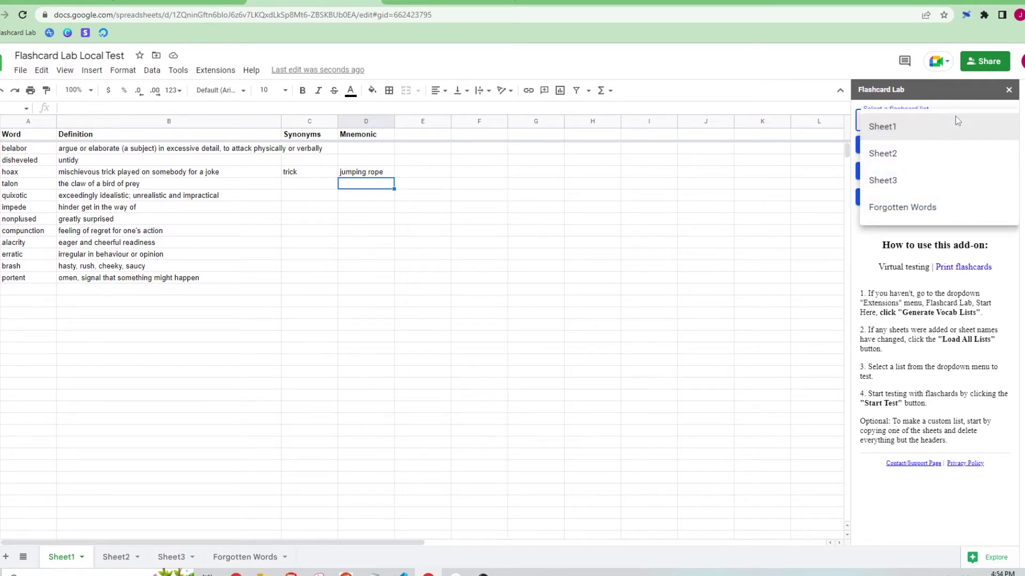
pyautogui.click(906, 130)
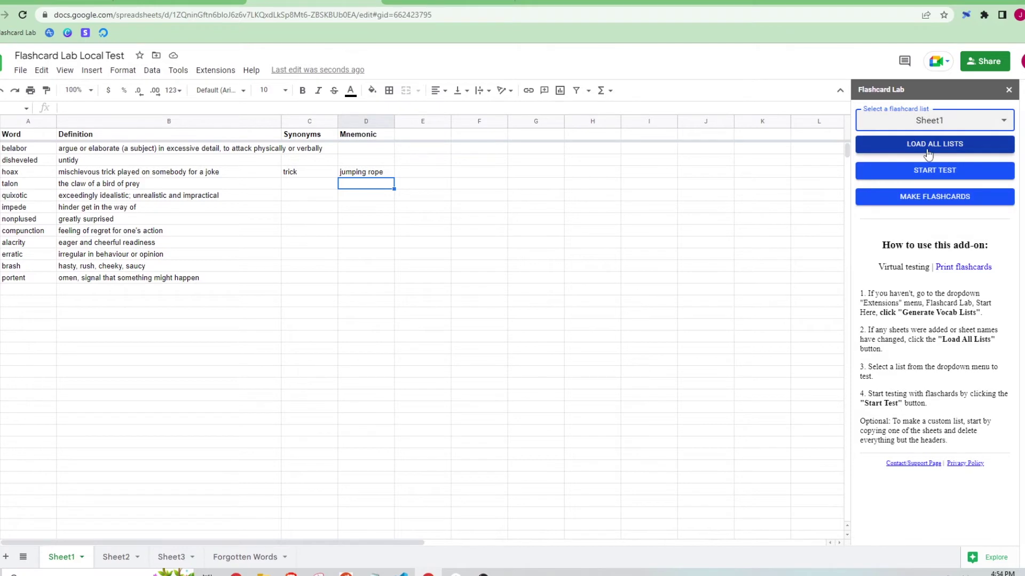
pyautogui.click(191, 560)
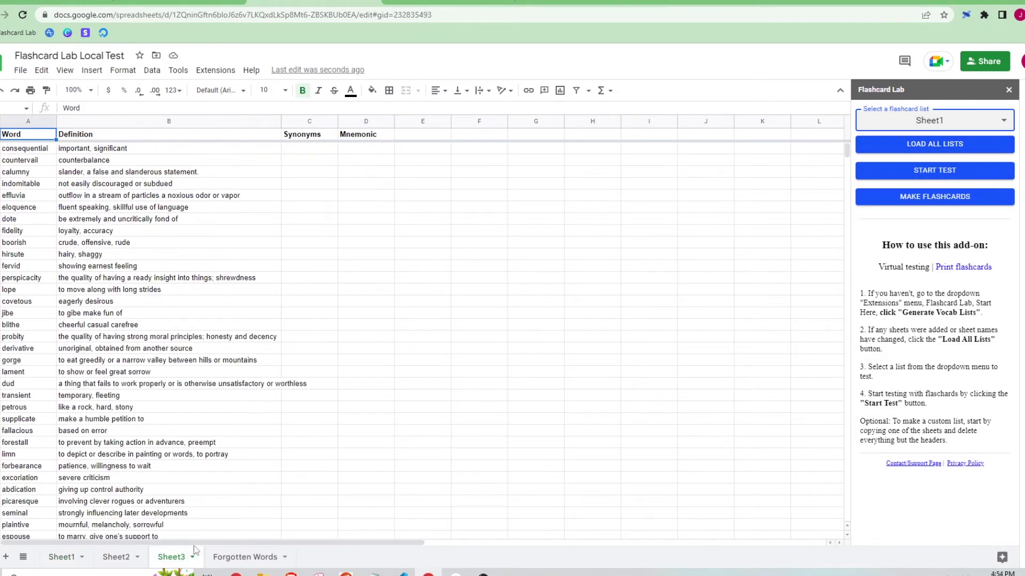
pyautogui.click(192, 557)
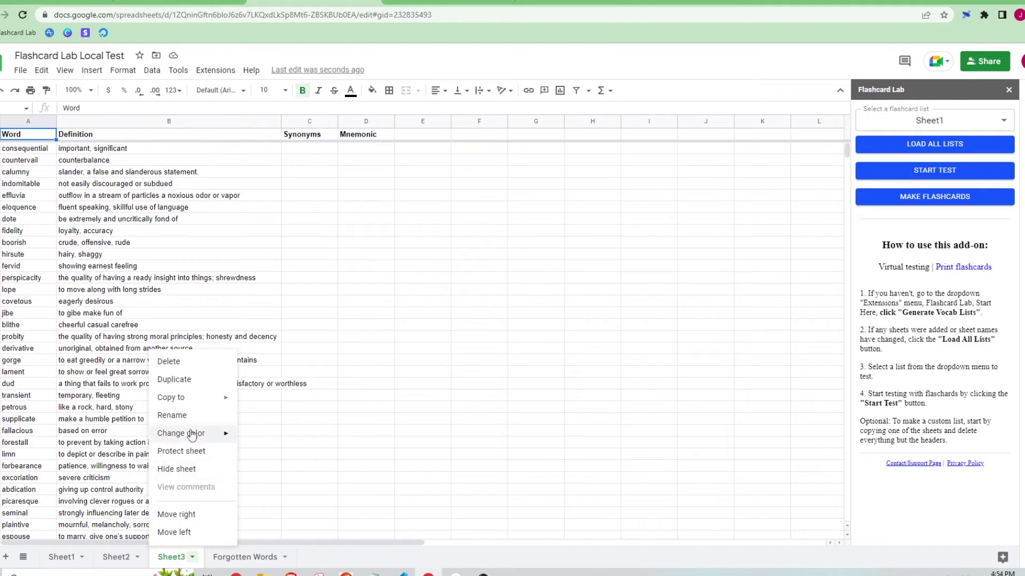
pyautogui.click(194, 383)
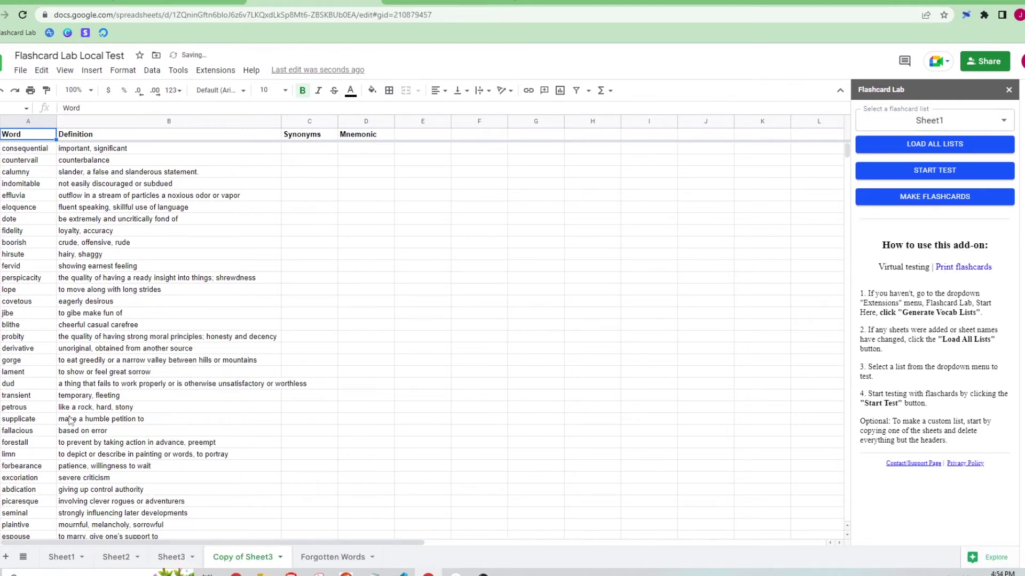
# Return to Sheet1 and reload all flashcard lists, dismissing the loaded notice
pyautogui.click(72, 560)
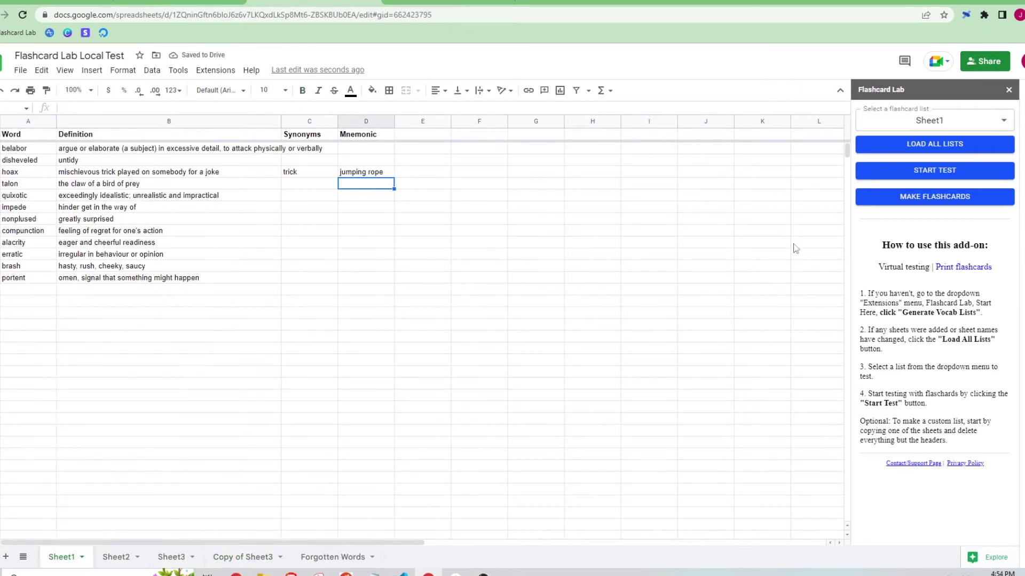
pyautogui.click(944, 152)
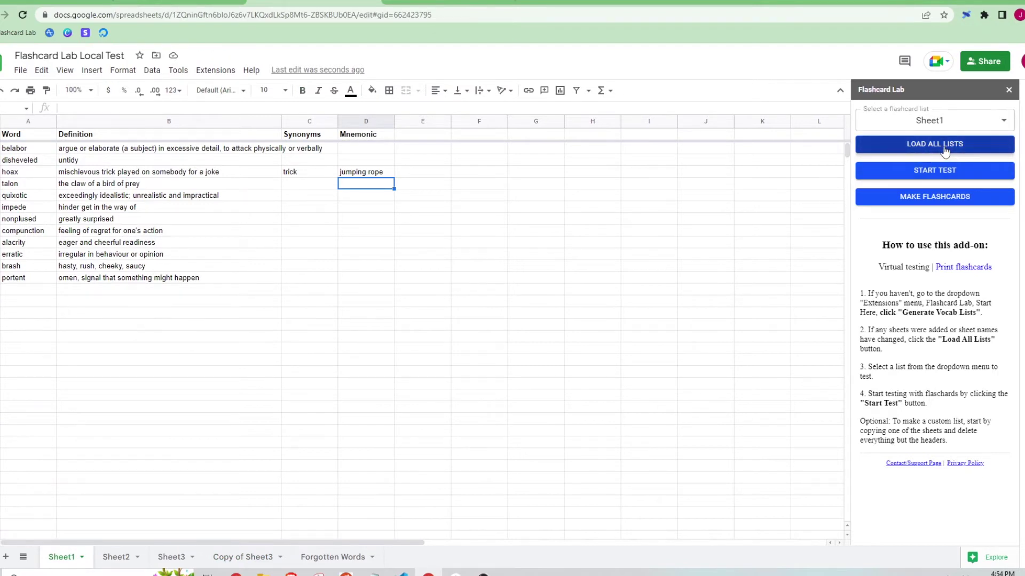
pyautogui.click(978, 375)
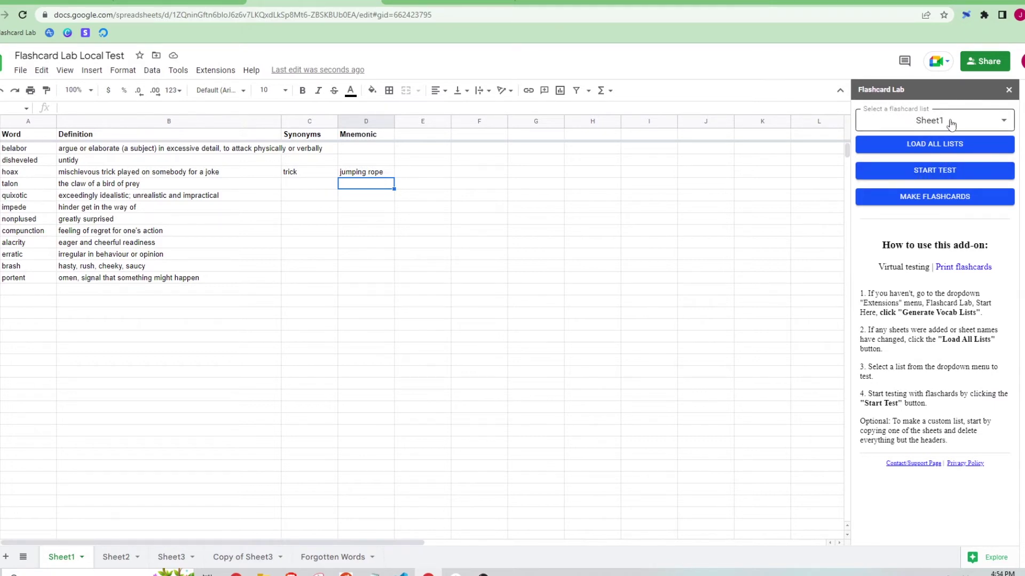
# Start a Sheet1 flashcard test, reveal erratic's definition and add it to Forgotten Words
pyautogui.click(946, 171)
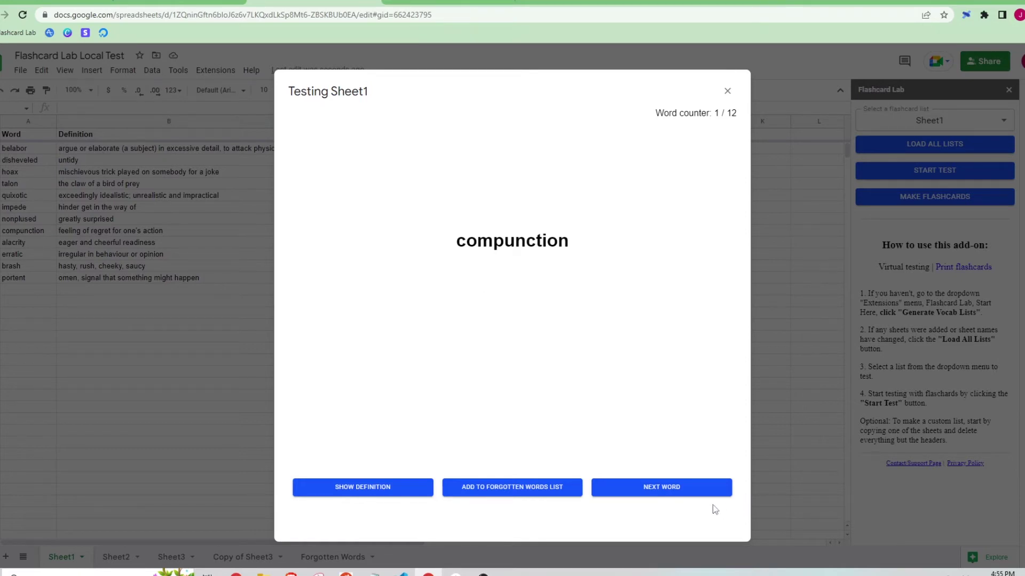
pyautogui.click(687, 489)
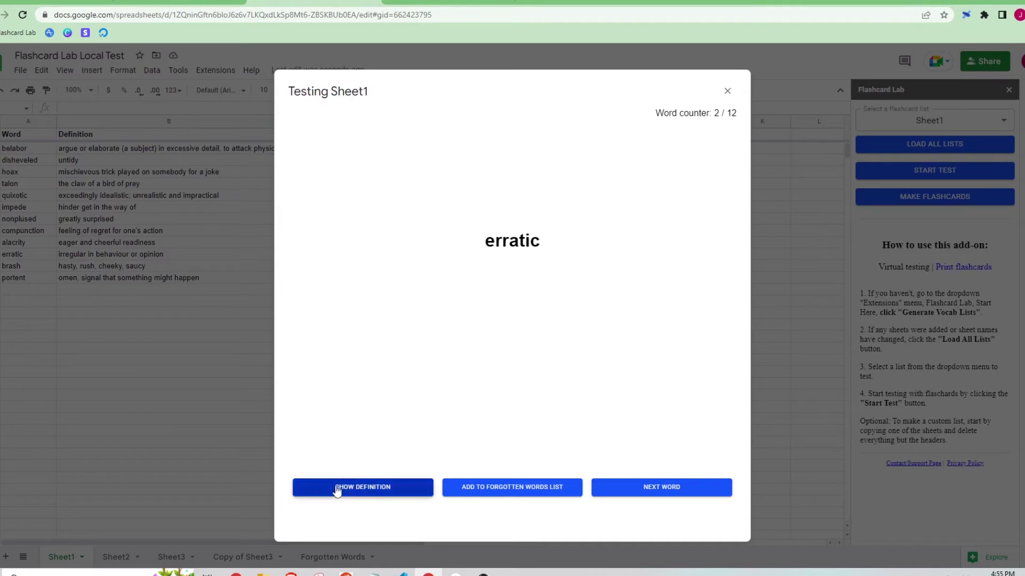
pyautogui.click(391, 490)
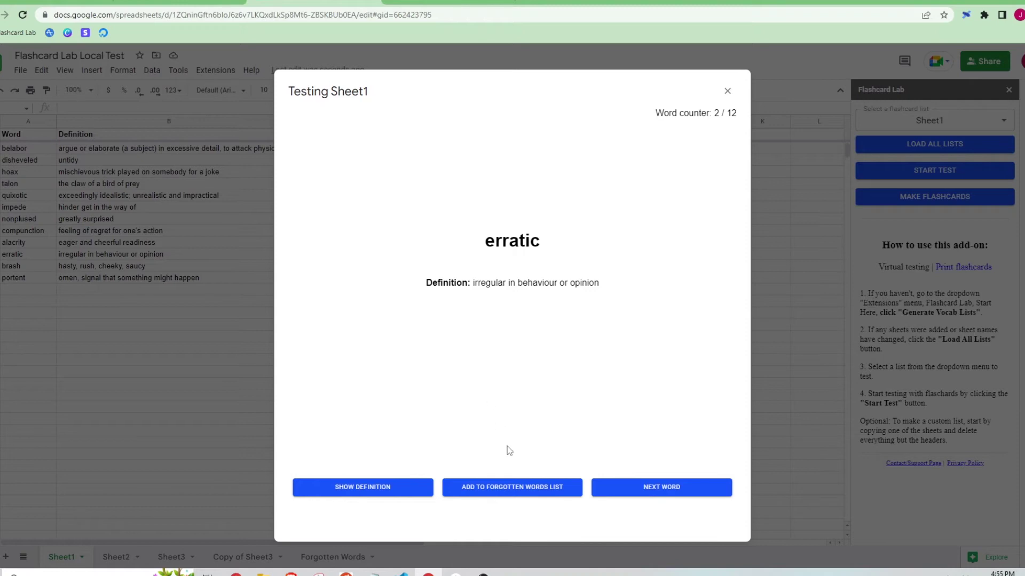
pyautogui.click(523, 492)
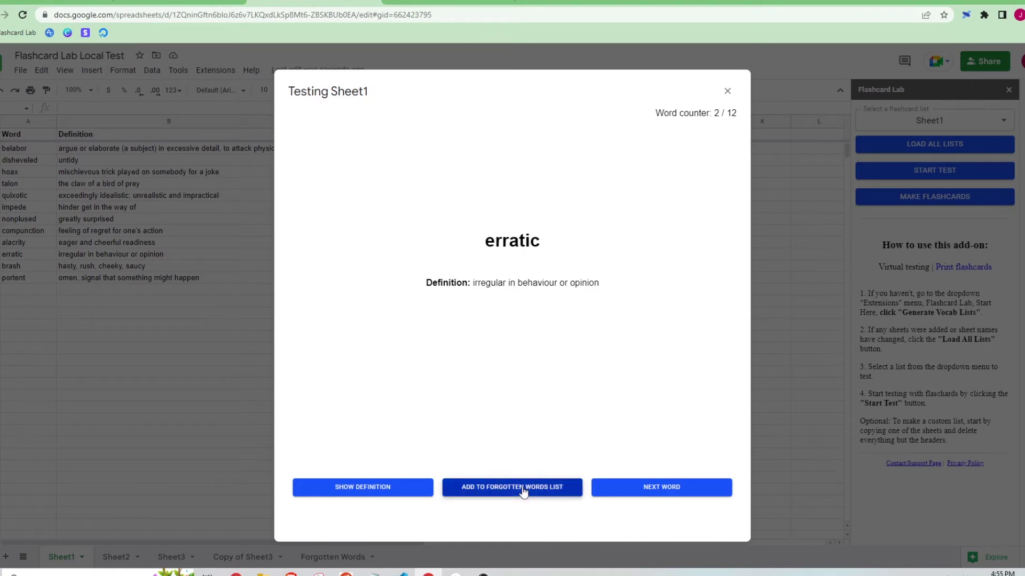
# Skip ahead through the next three flashcards toward hoax
pyautogui.click(654, 491)
pyautogui.click(654, 491)
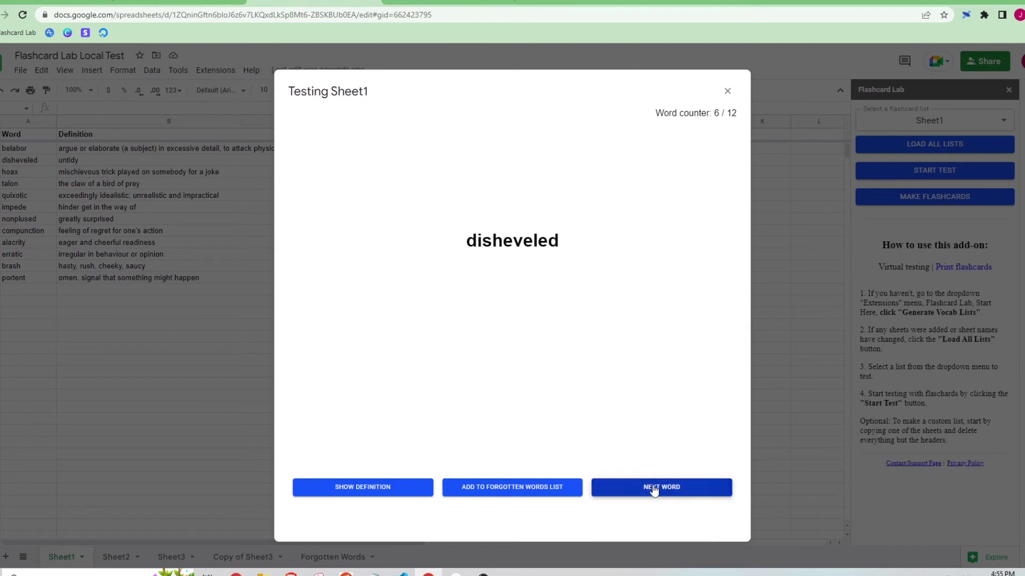
pyautogui.click(654, 491)
# Advance to the hoax card and reveal its 'jumping rope' mnemonic
pyautogui.click(654, 491)
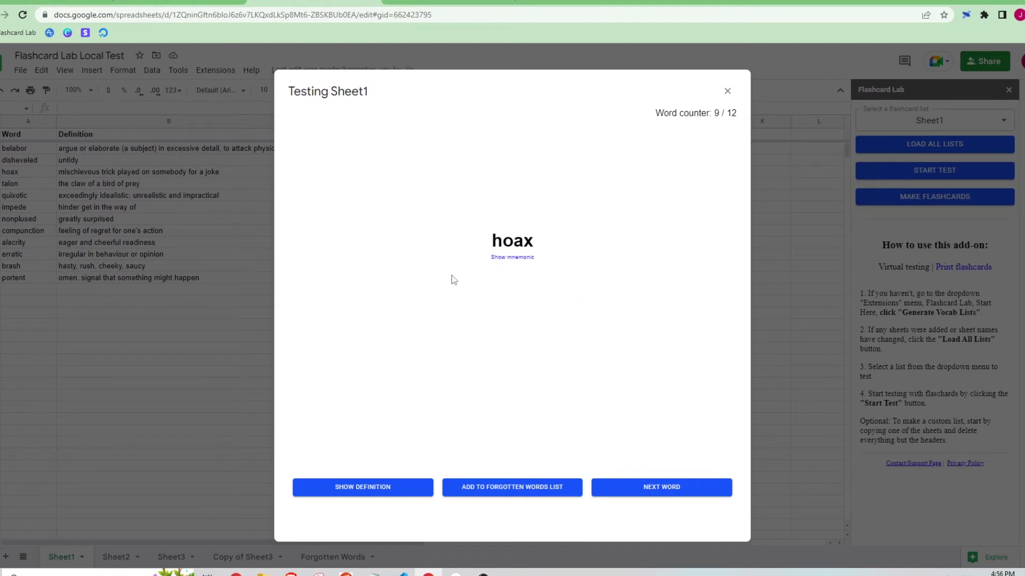
pyautogui.click(520, 258)
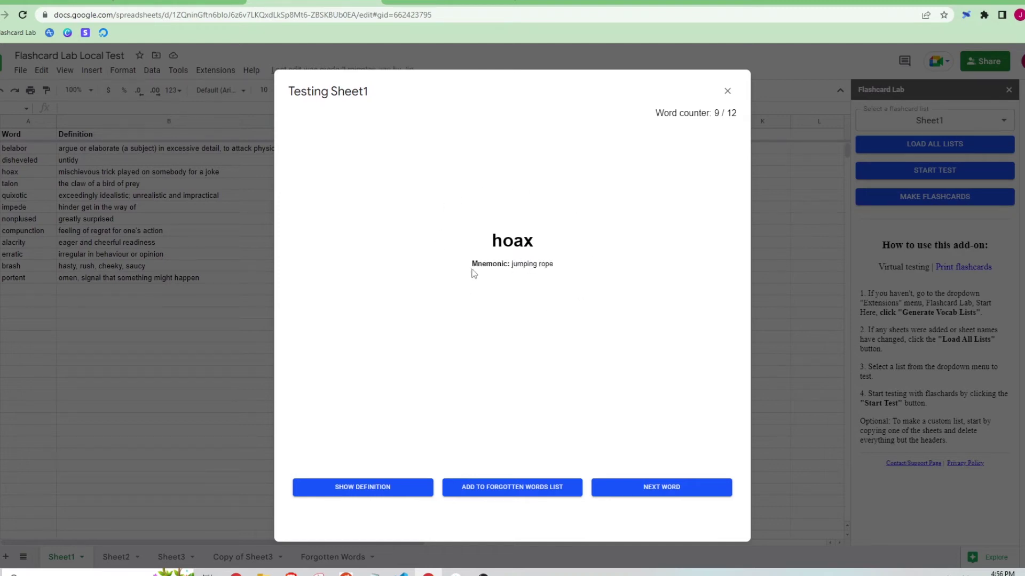
pyautogui.moveTo(471, 272); pyautogui.dragTo(568, 270)
pyautogui.click(569, 270)
# Show hoax's definition and synonym 'trick', then finish the test to the results
pyautogui.click(363, 493)
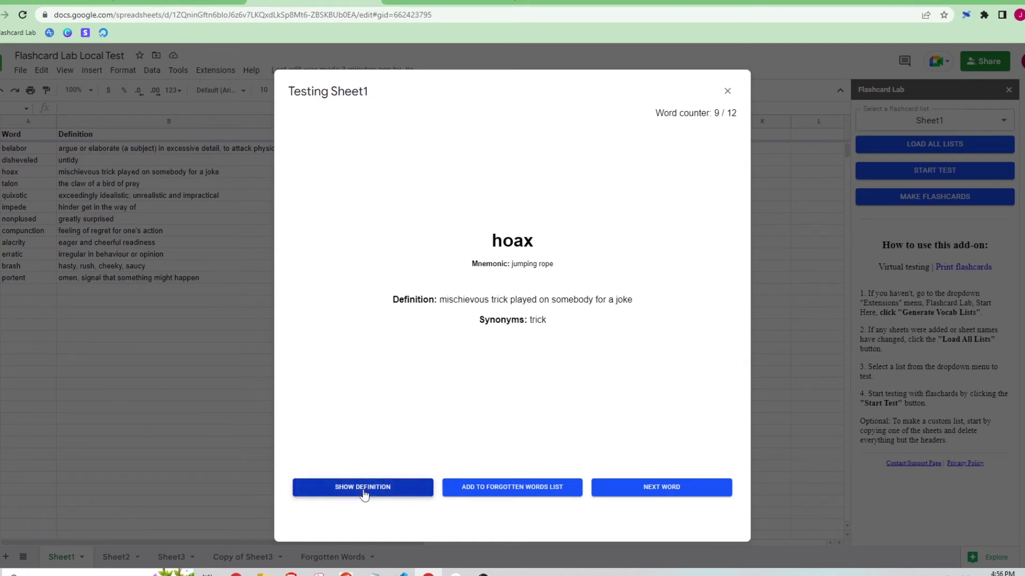
pyautogui.tripleClick(567, 326)
pyautogui.click(596, 346)
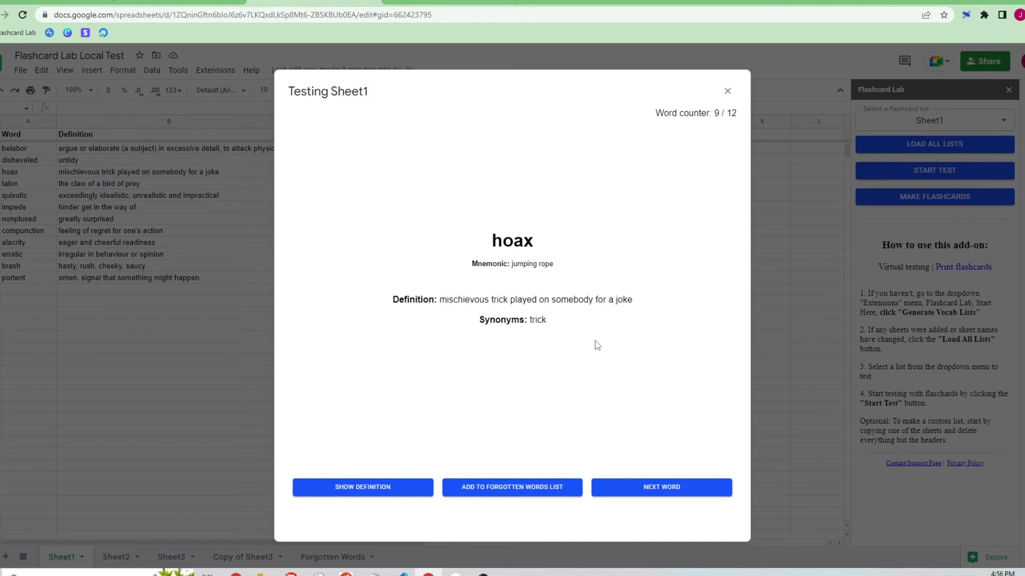
pyautogui.click(637, 487)
pyautogui.click(638, 487)
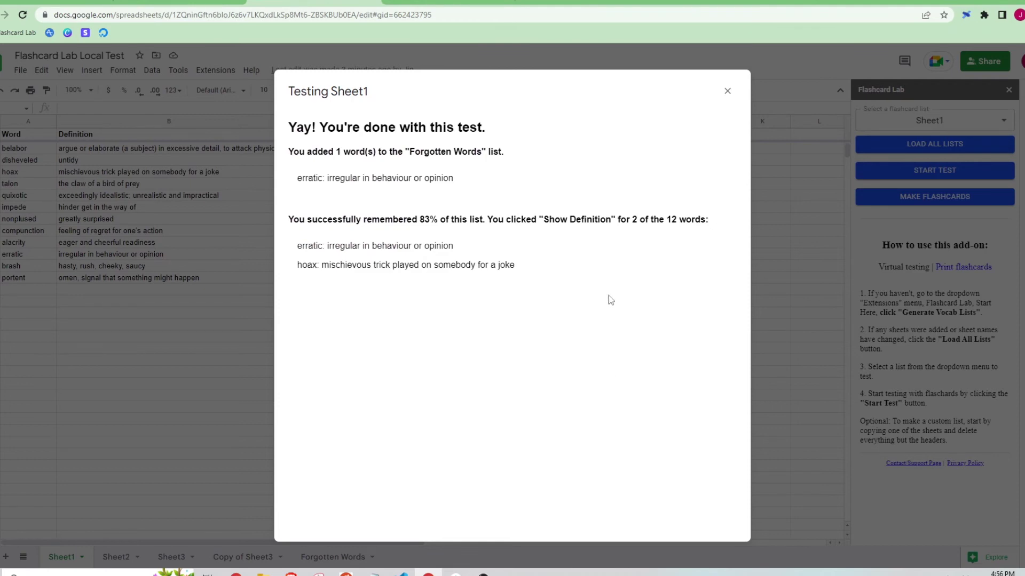
pyautogui.moveTo(311, 219); pyautogui.dragTo(437, 222)
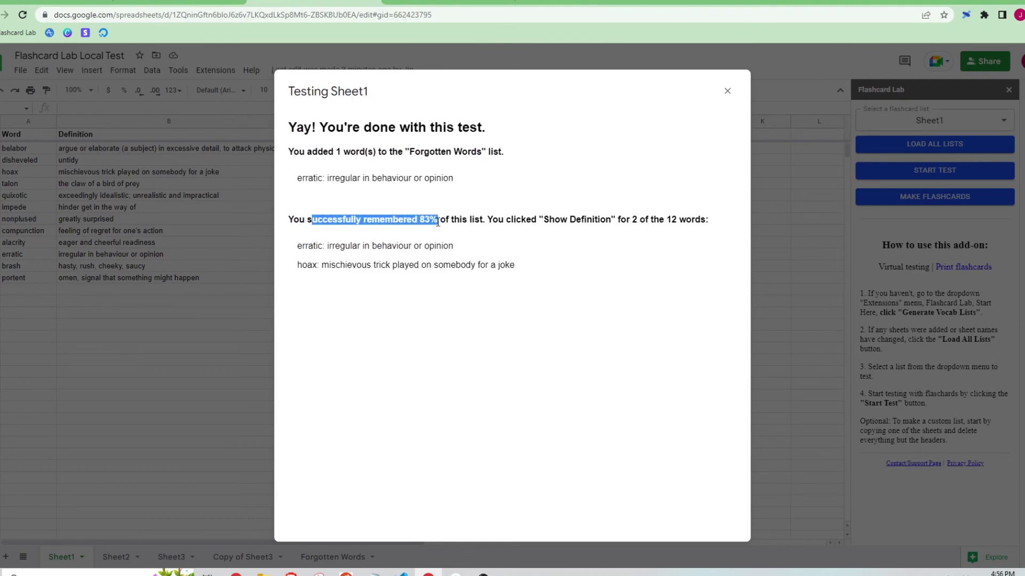
pyautogui.click(505, 220)
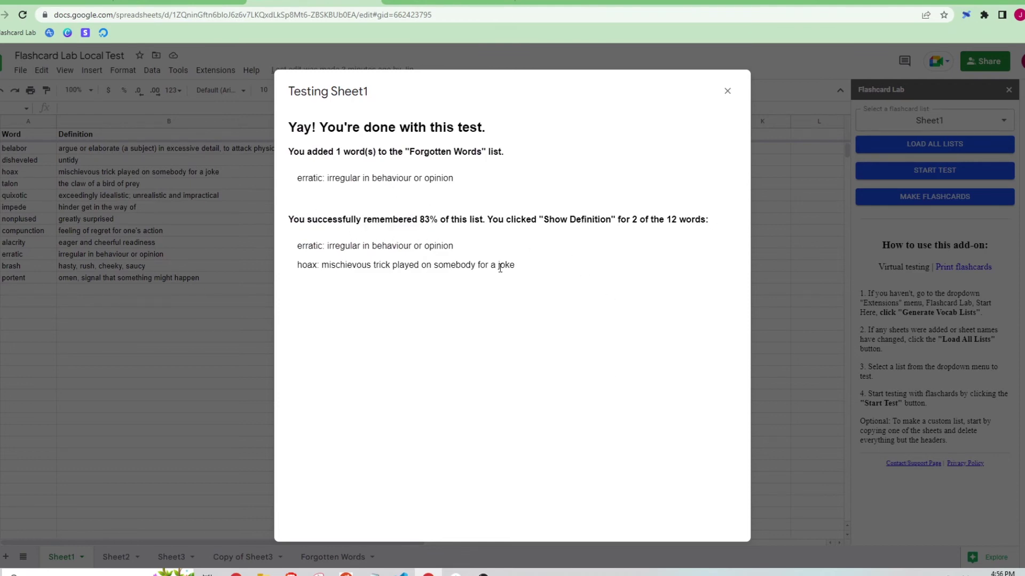
pyautogui.moveTo(536, 275); pyautogui.dragTo(295, 245)
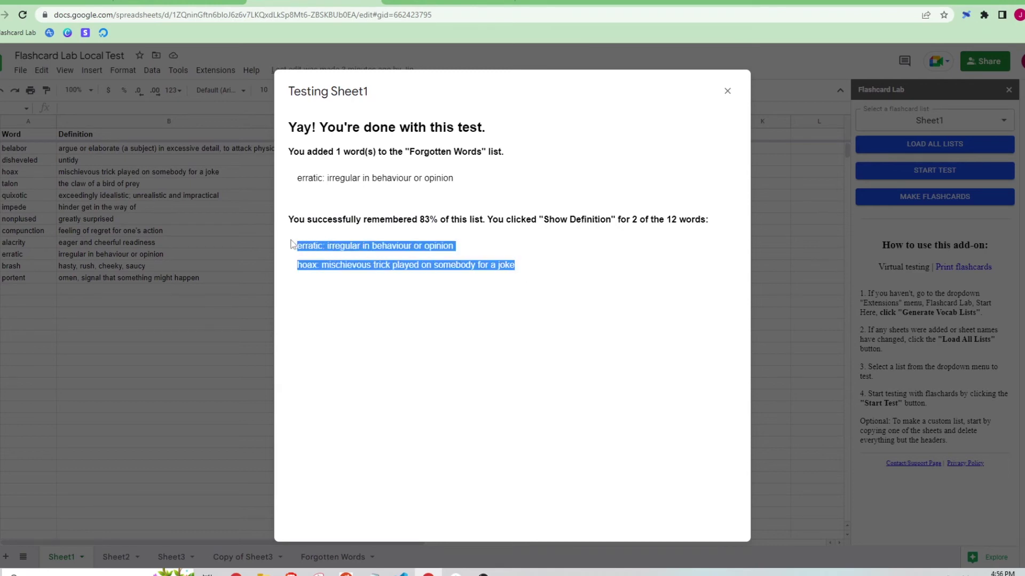
pyautogui.moveTo(550, 220); pyautogui.dragTo(604, 221)
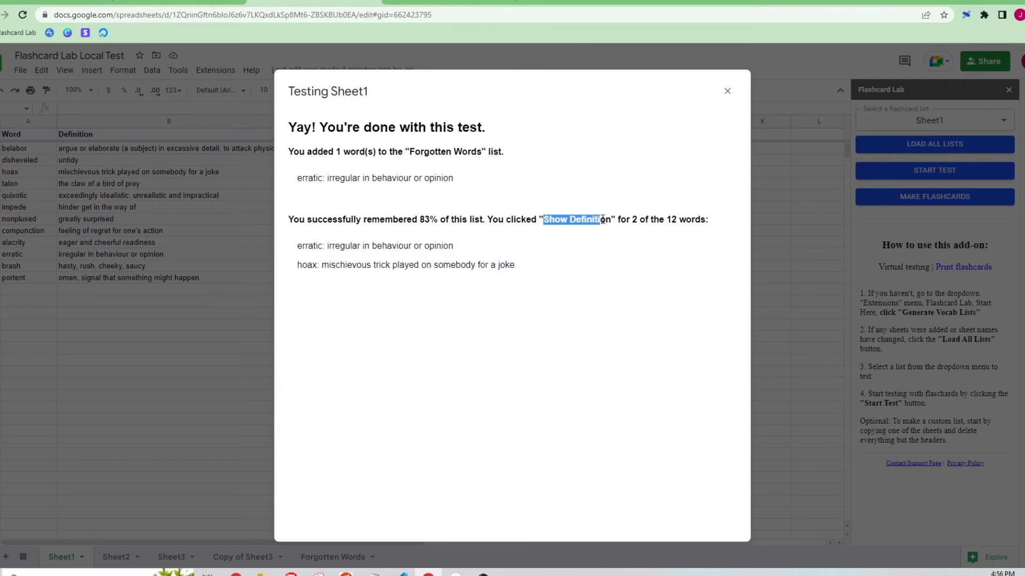
pyautogui.click(537, 272)
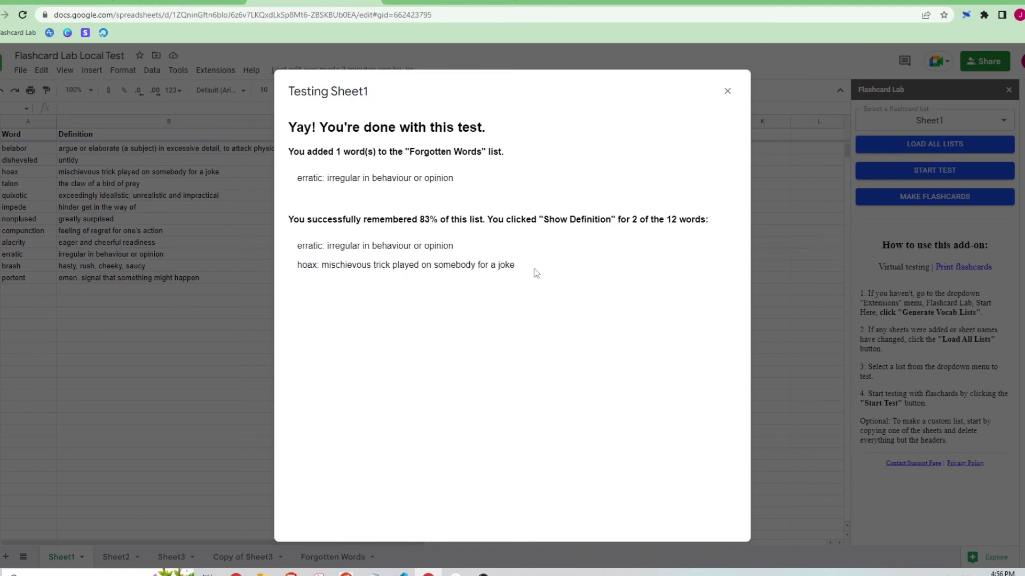
pyautogui.moveTo(536, 273); pyautogui.dragTo(297, 245)
pyautogui.moveTo(495, 177); pyautogui.dragTo(297, 184)
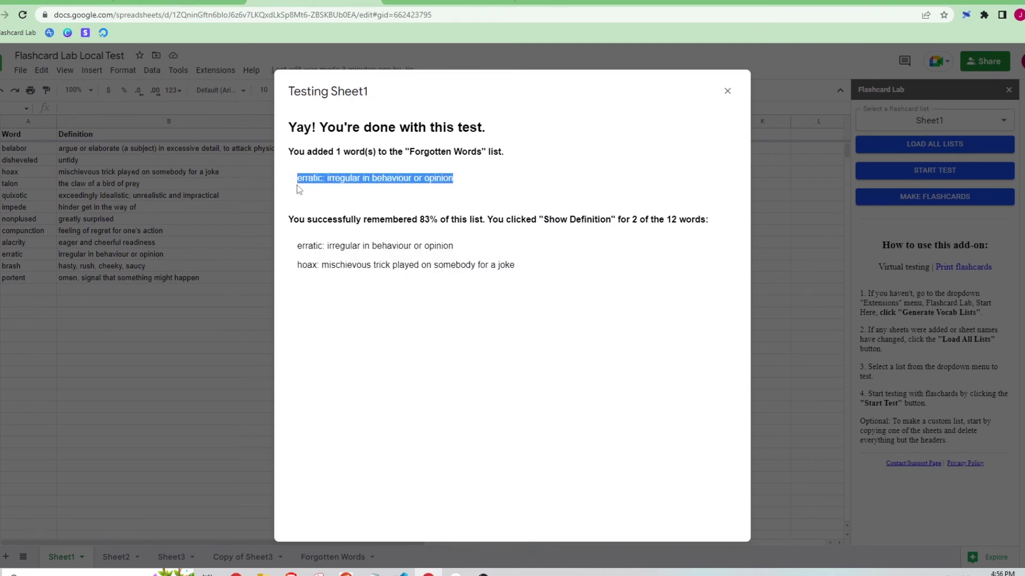
pyautogui.click(419, 150)
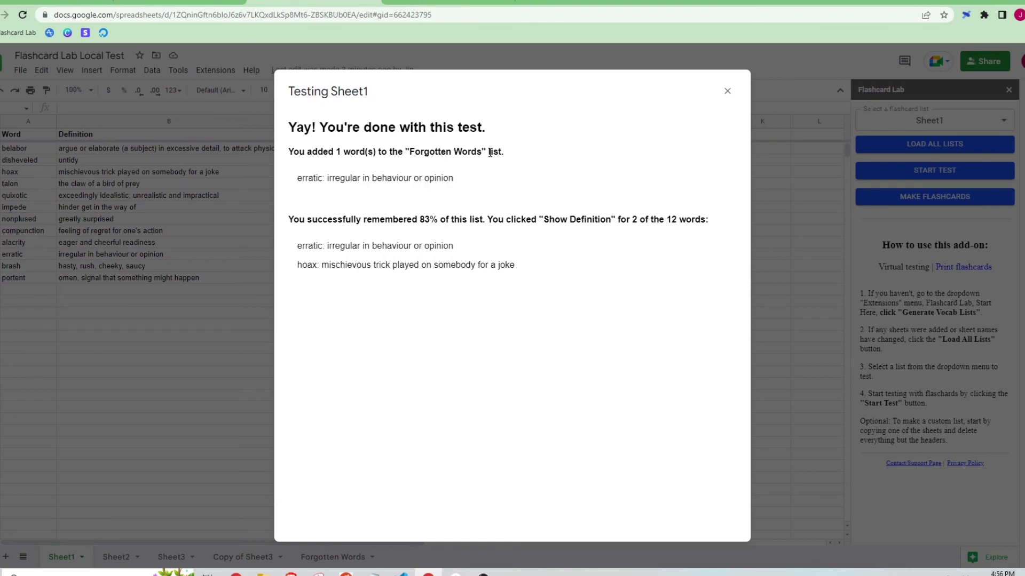
# Close the Testing Sheet1 results dialog to return to Sheet1's word list
pyautogui.click(726, 92)
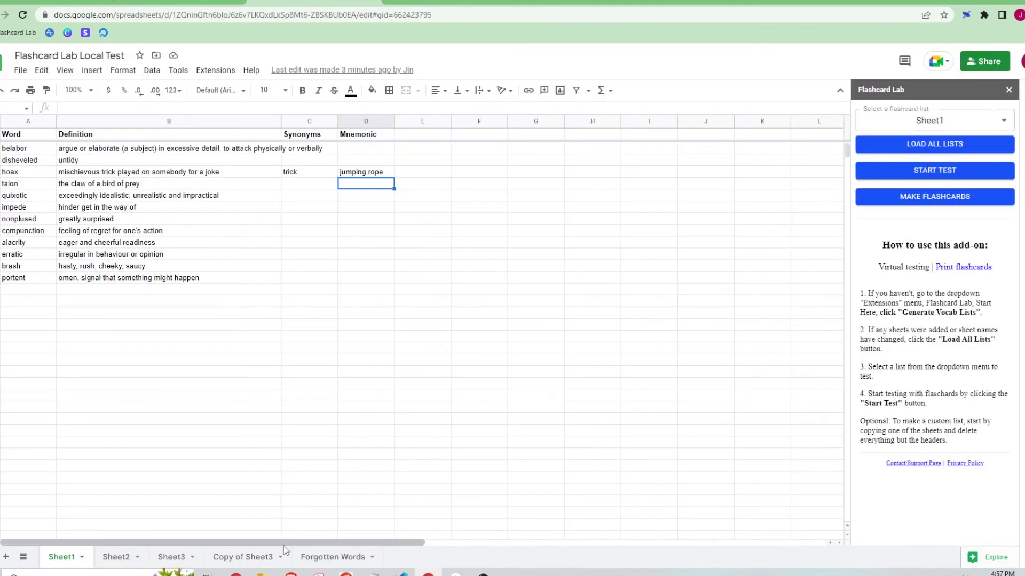